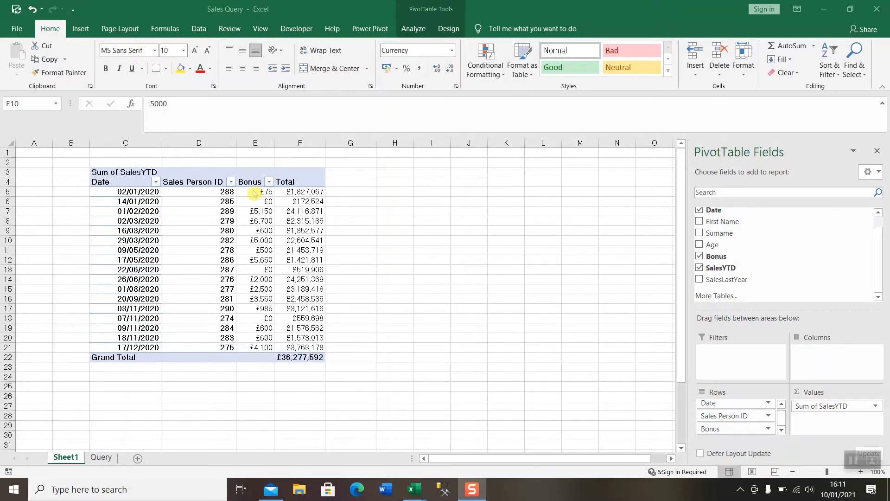
Select all the Bonus values in the PivotTable to examine them
{"action": "key", "text": "ctrl+a"}
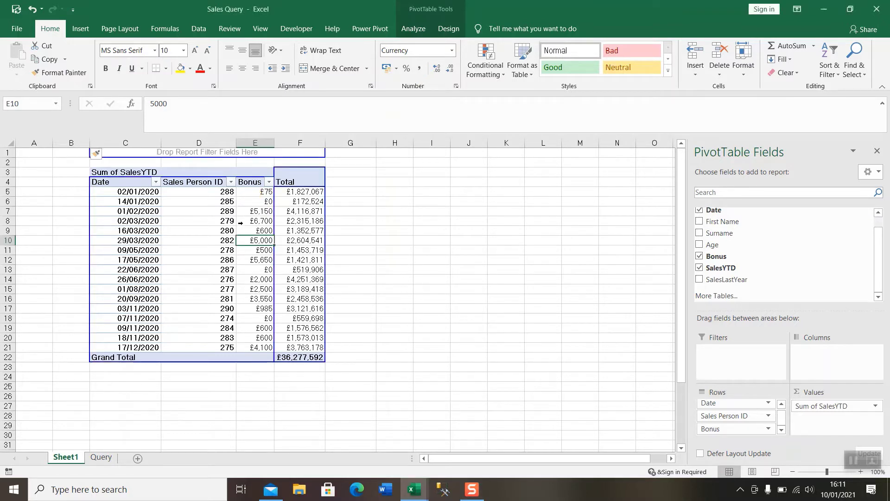
{"action": "left_click", "coordinate": [253, 176]}
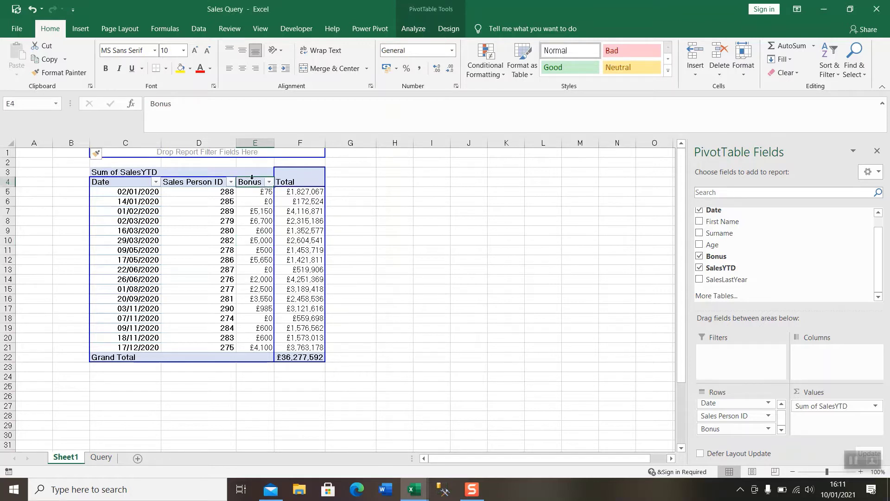
{"action": "left_click", "coordinate": [253, 176]}
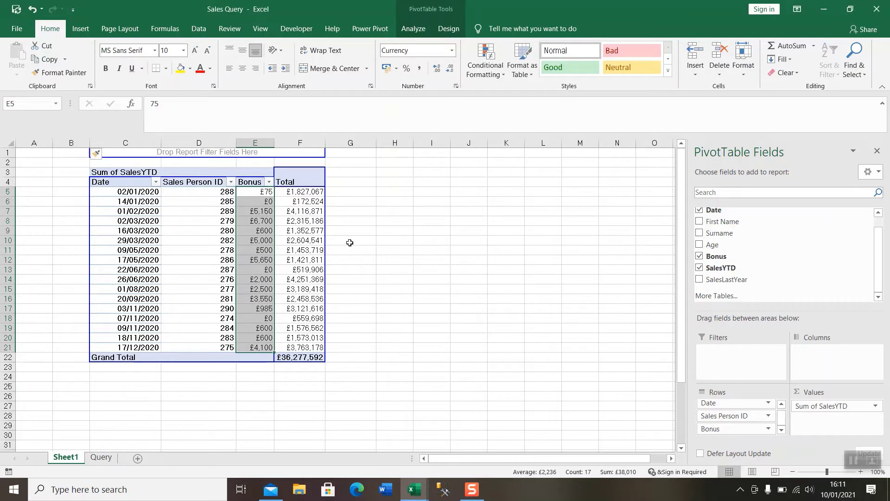
{"action": "mouse_move", "coordinate": [295, 242]}
Group the PivotTable's Date field by both Months and Quarters
{"action": "left_click", "coordinate": [128, 184]}
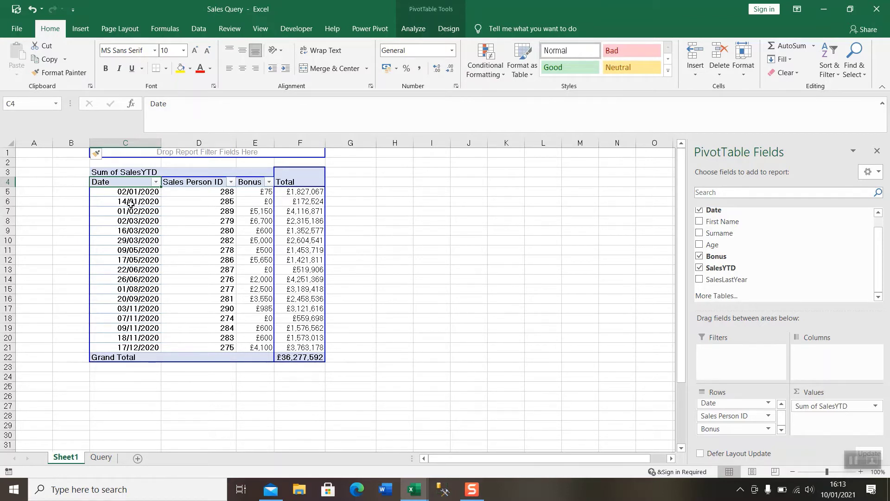
{"action": "left_click", "coordinate": [130, 203]}
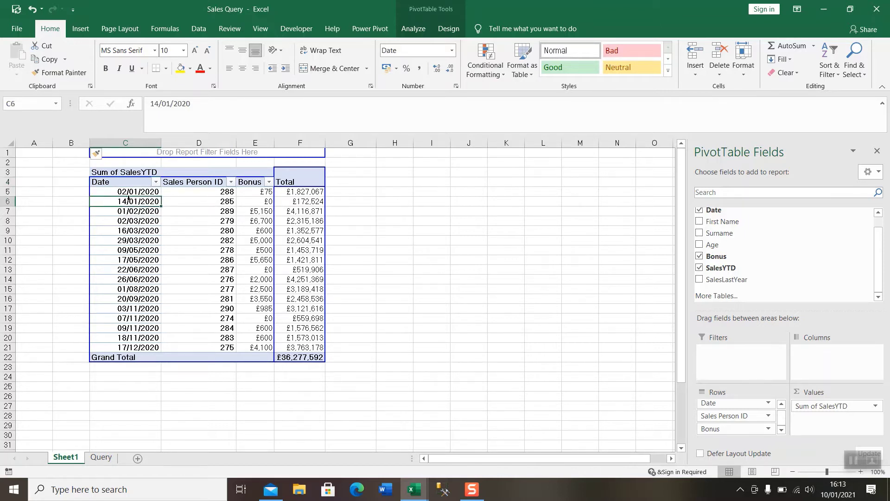
{"action": "right_click", "coordinate": [129, 202]}
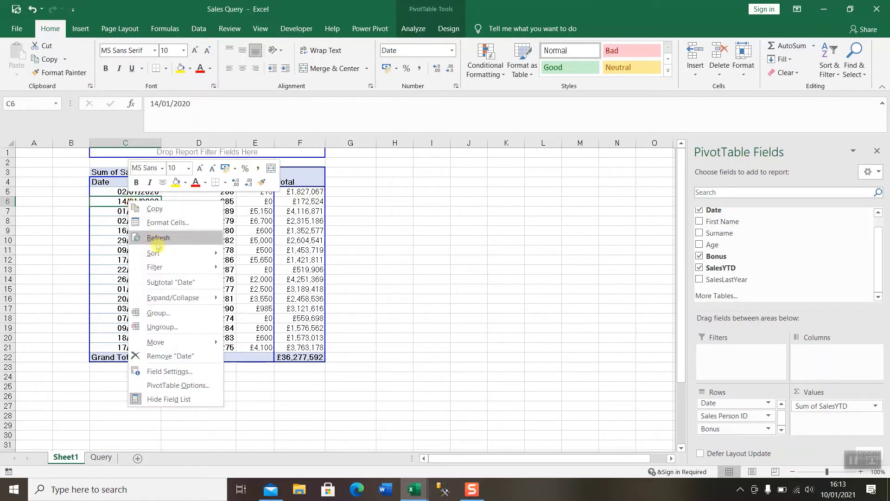
{"action": "left_click", "coordinate": [160, 313]}
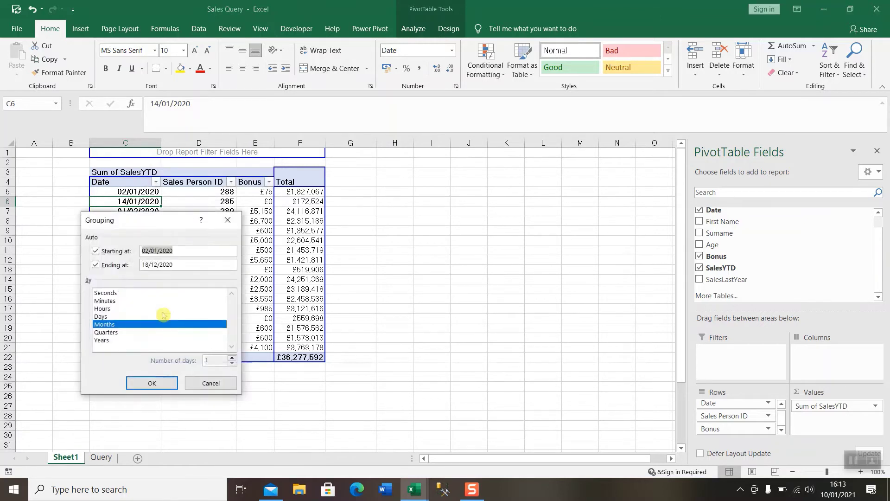
{"action": "left_click_drag", "start_coordinate": [129, 223], "coordinate": [390, 183]}
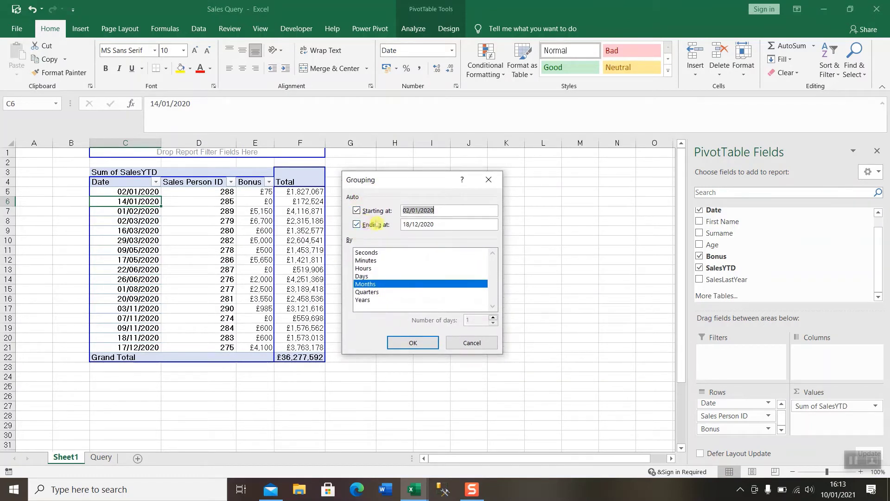
{"action": "left_click", "coordinate": [426, 221]}
{"action": "left_click", "coordinate": [391, 286]}
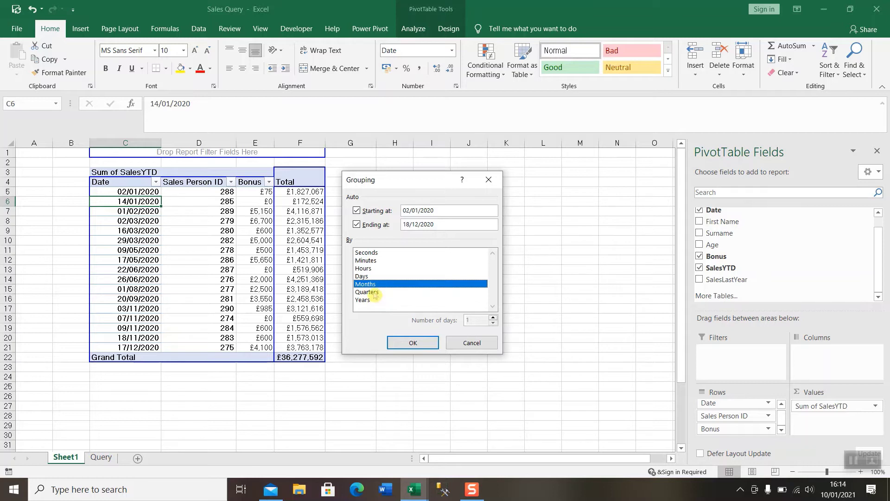
{"action": "left_click", "coordinate": [374, 293]}
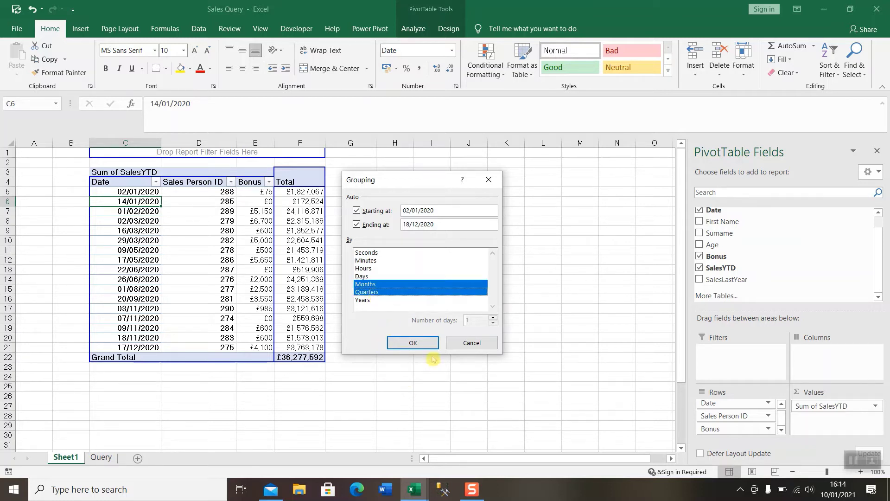
{"action": "left_click", "coordinate": [423, 342]}
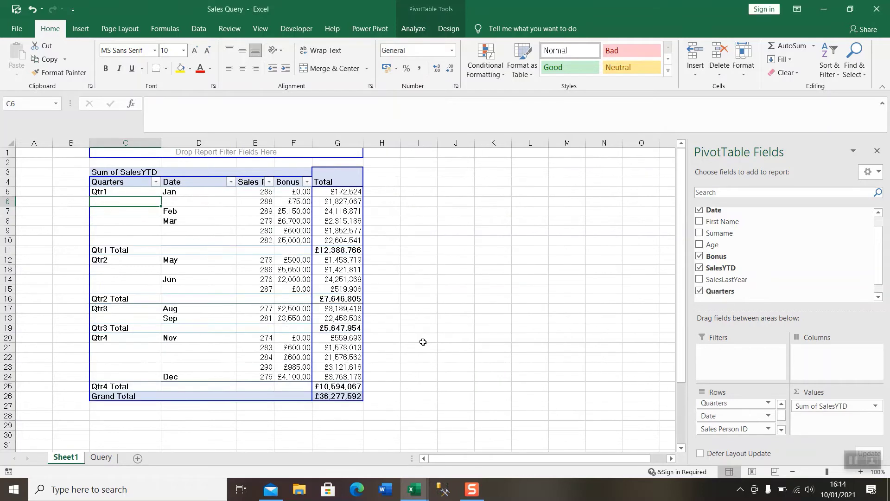
Check the quarter labels and quarter total rows, and ungroup the Date field back to individual dates
{"action": "left_click", "coordinate": [107, 192]}
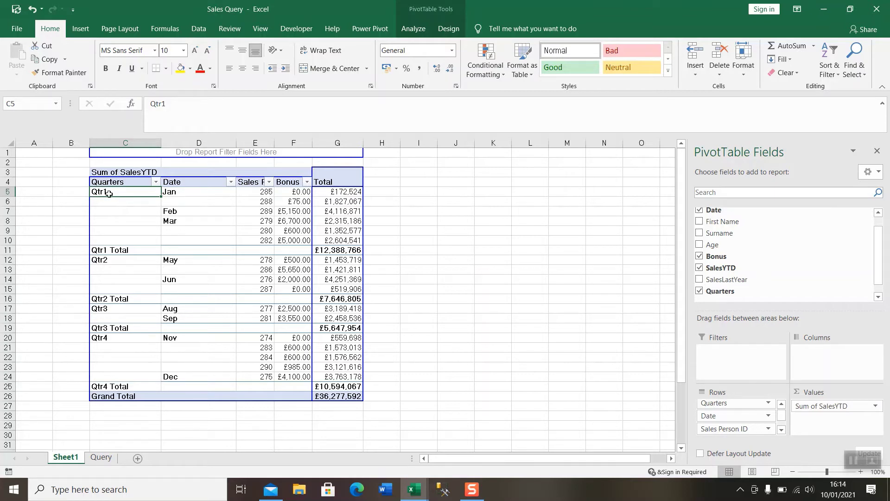
{"action": "left_click", "coordinate": [101, 252]}
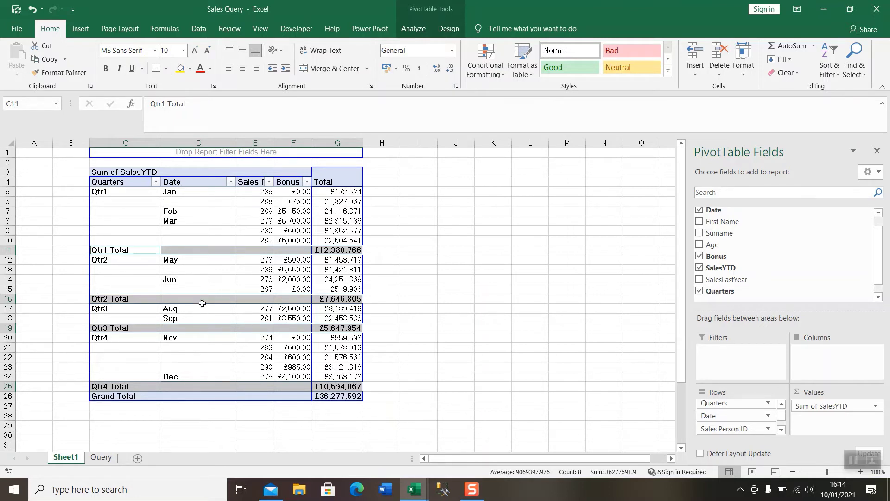
{"action": "left_click", "coordinate": [186, 193]}
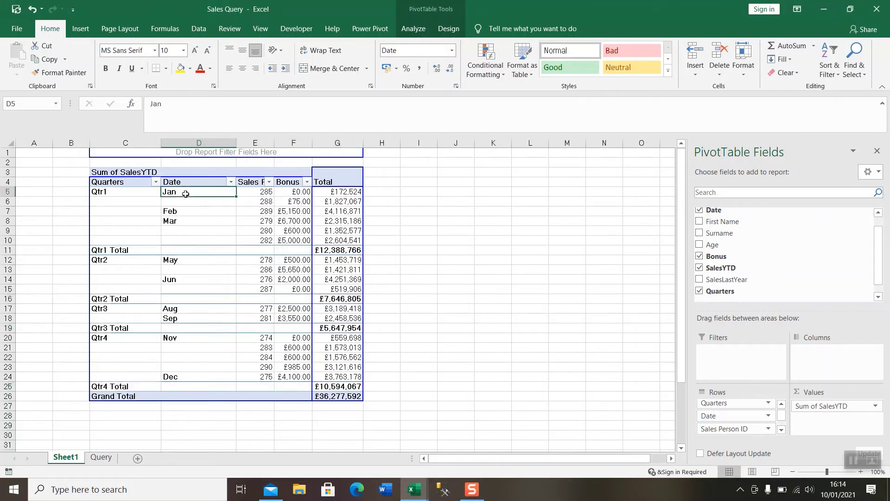
{"action": "right_click", "coordinate": [185, 193]}
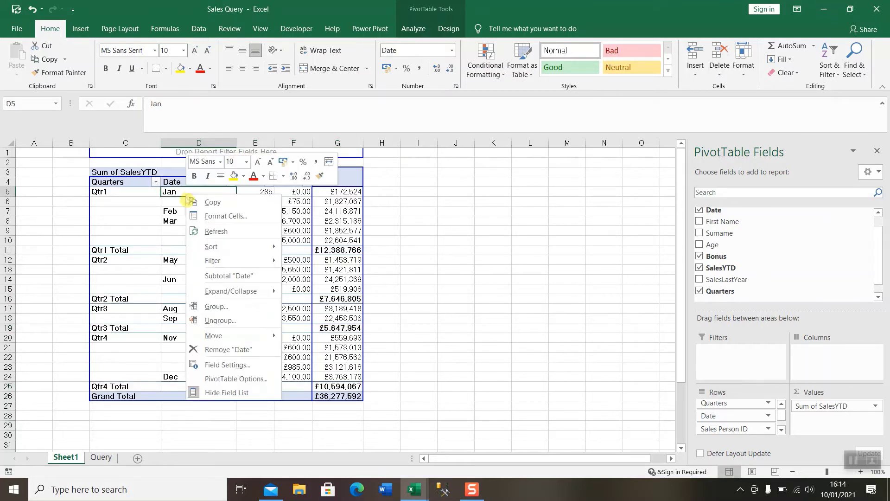
{"action": "left_click", "coordinate": [210, 321]}
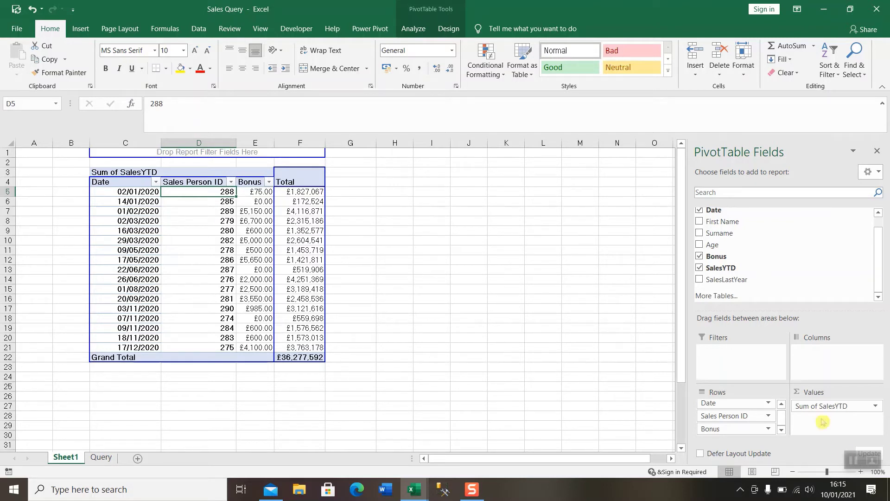
Group the dates in the PivotTable again, using Months and Quarters
{"action": "left_click", "coordinate": [852, 460]}
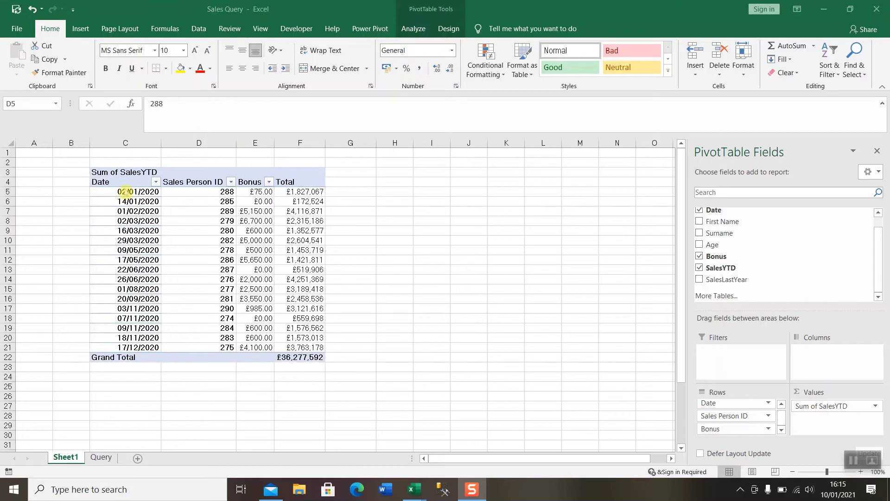
{"action": "left_click", "coordinate": [126, 192]}
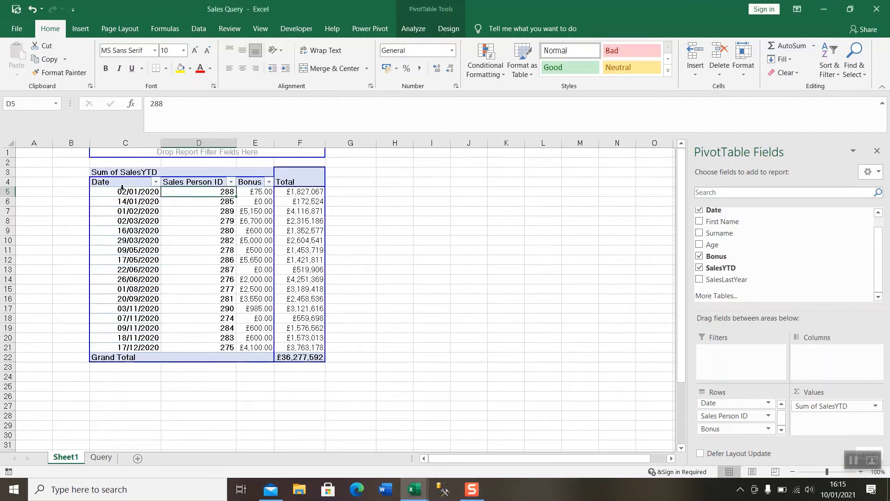
{"action": "left_click", "coordinate": [122, 202]}
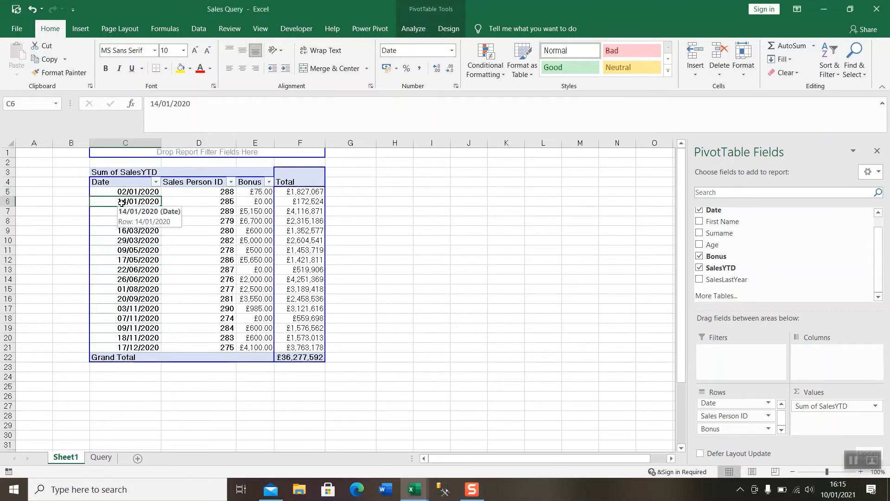
{"action": "right_click", "coordinate": [121, 202]}
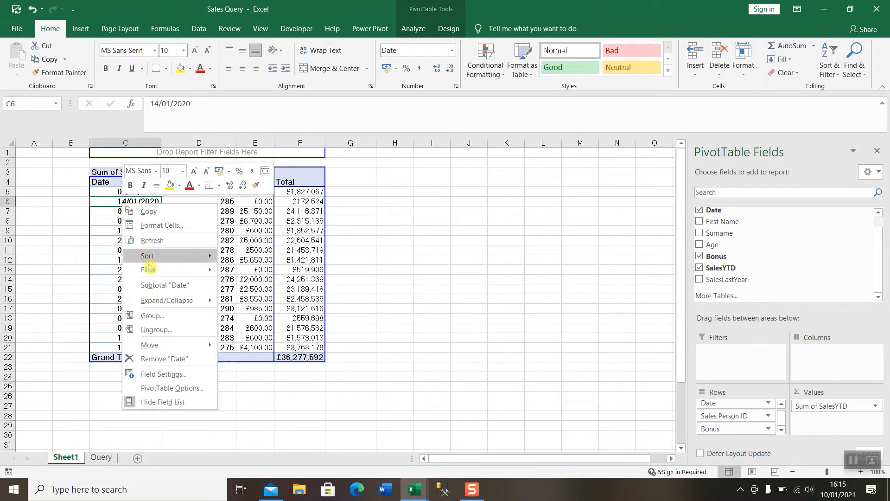
{"action": "left_click", "coordinate": [162, 319]}
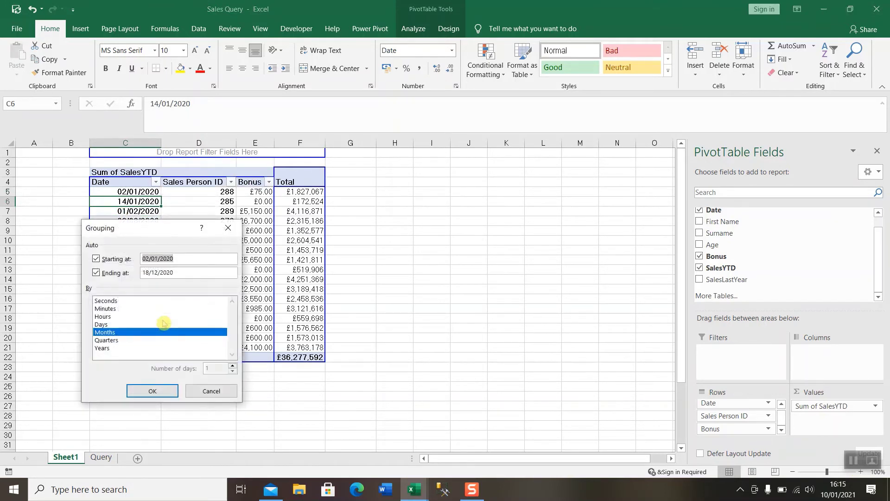
{"action": "left_click", "coordinate": [115, 341]}
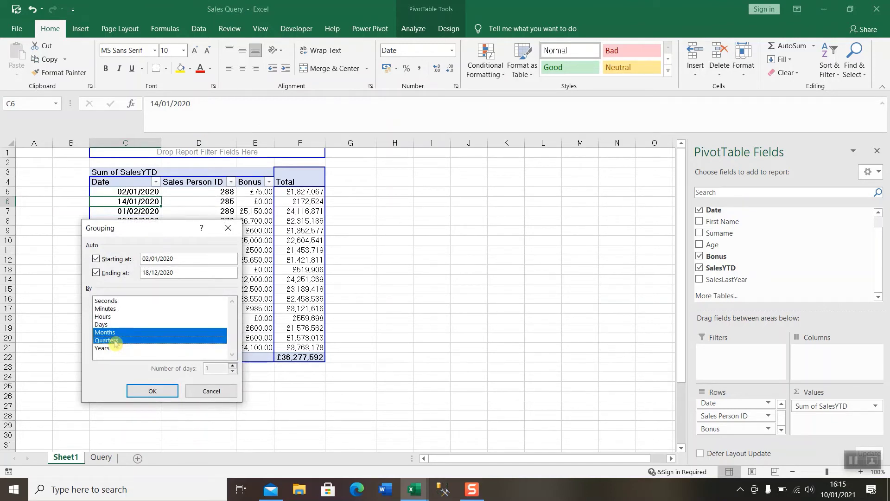
{"action": "left_click", "coordinate": [137, 394]}
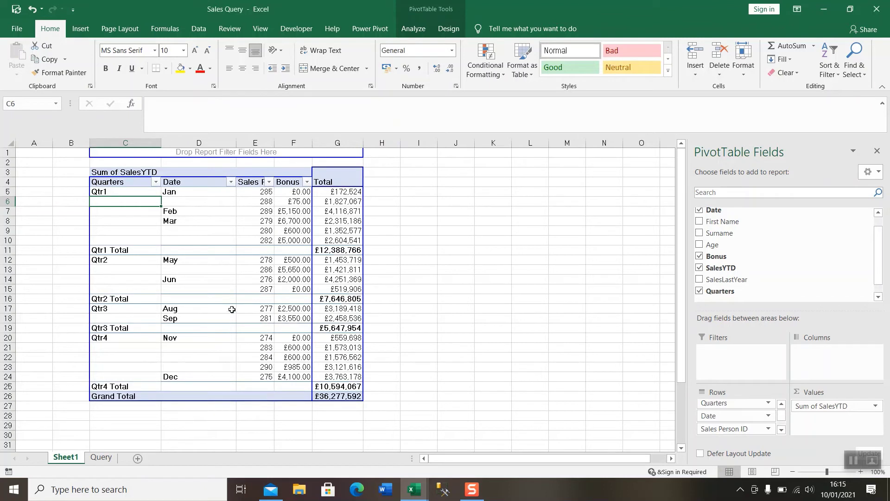
Group the Bonus field from 0 to 6700 in intervals of 100
{"action": "left_click", "coordinate": [295, 194]}
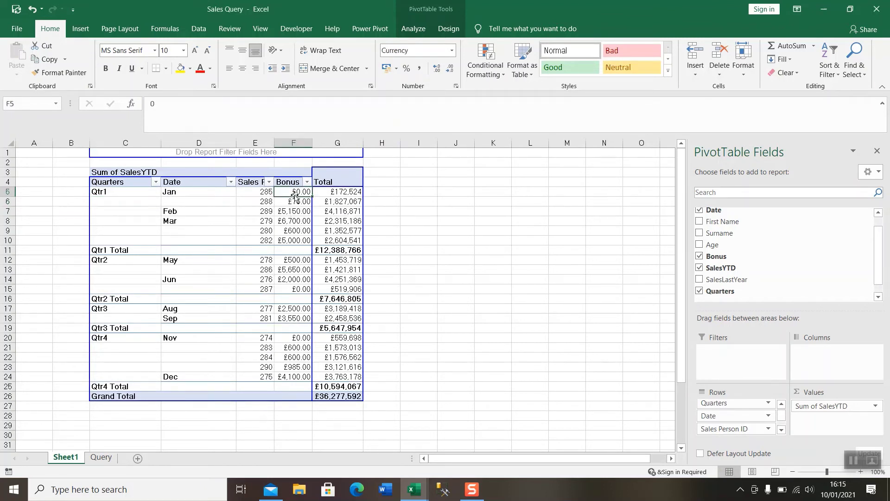
{"action": "right_click", "coordinate": [295, 195]}
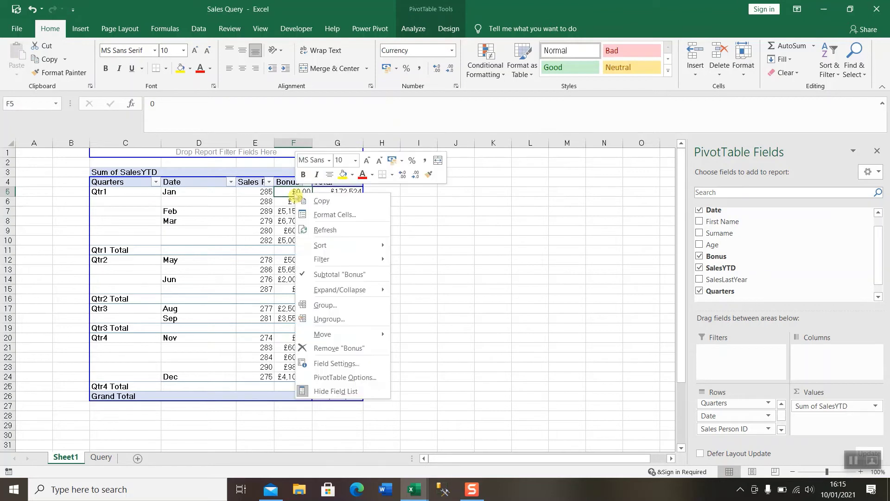
{"action": "left_click", "coordinate": [329, 304]}
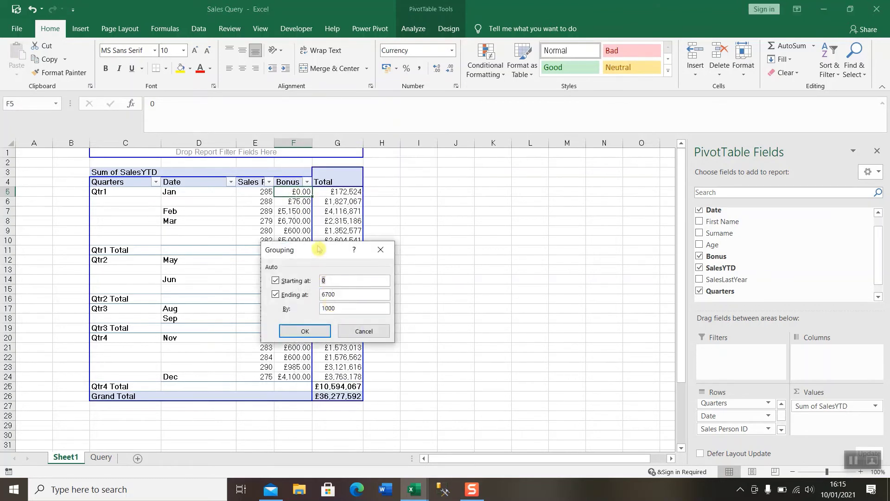
{"action": "left_click_drag", "start_coordinate": [318, 249], "coordinate": [425, 194]}
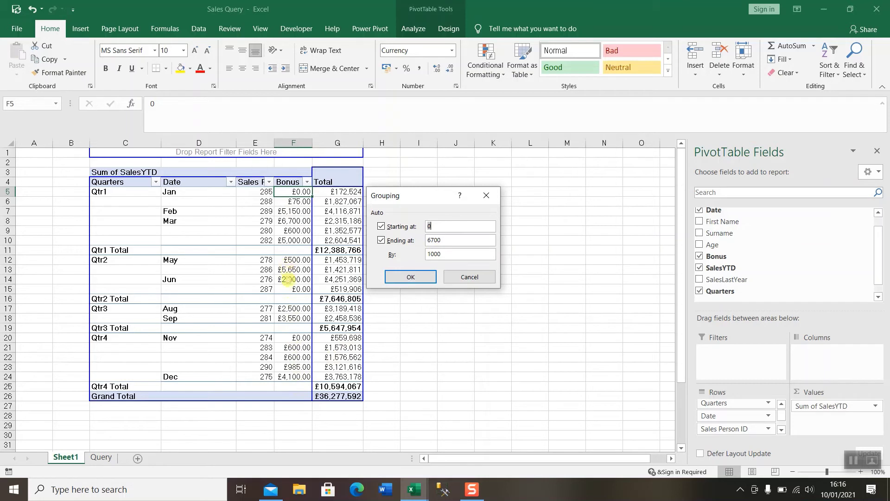
{"action": "left_click", "coordinate": [445, 254]}
{"action": "key", "text": "BackSpace"}
{"action": "left_click", "coordinate": [422, 279]}
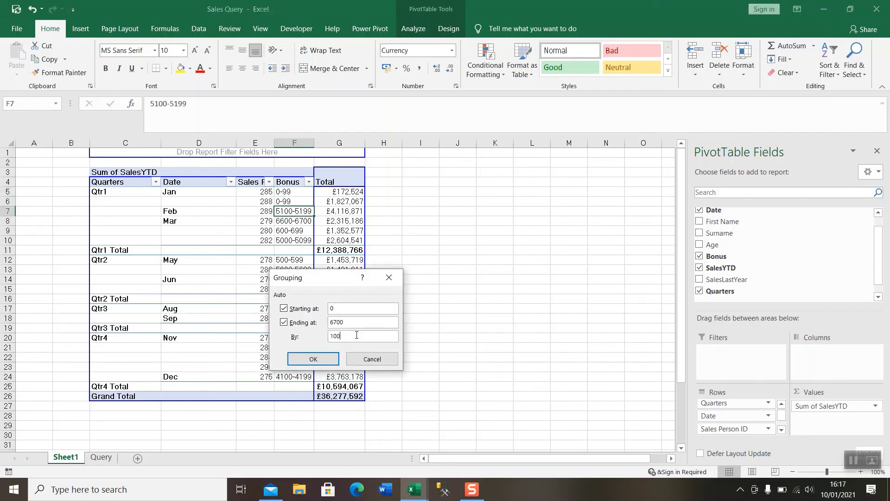
Set the Bonus grouping interval to 1000
{"action": "left_click", "coordinate": [358, 335]}
{"action": "type", "text": "0"}
{"action": "left_click", "coordinate": [300, 358]}
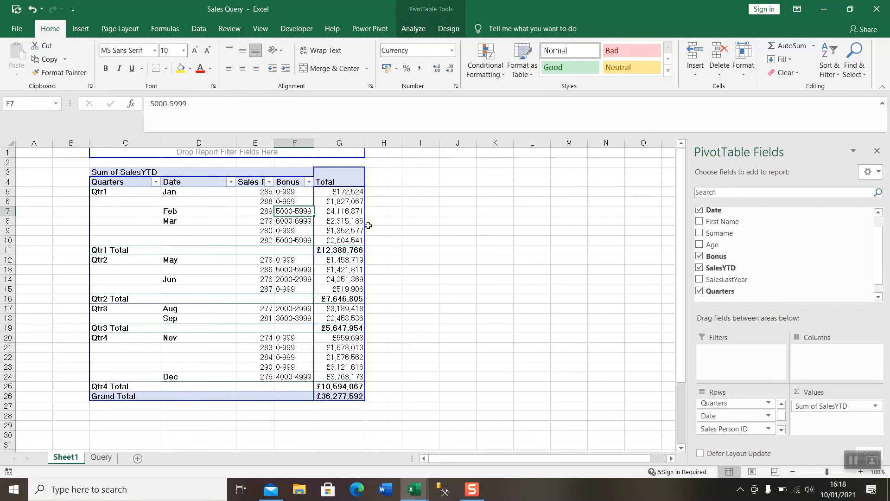
Ungroup the Bonus field to restore its individual values
{"action": "right_click", "coordinate": [285, 213]}
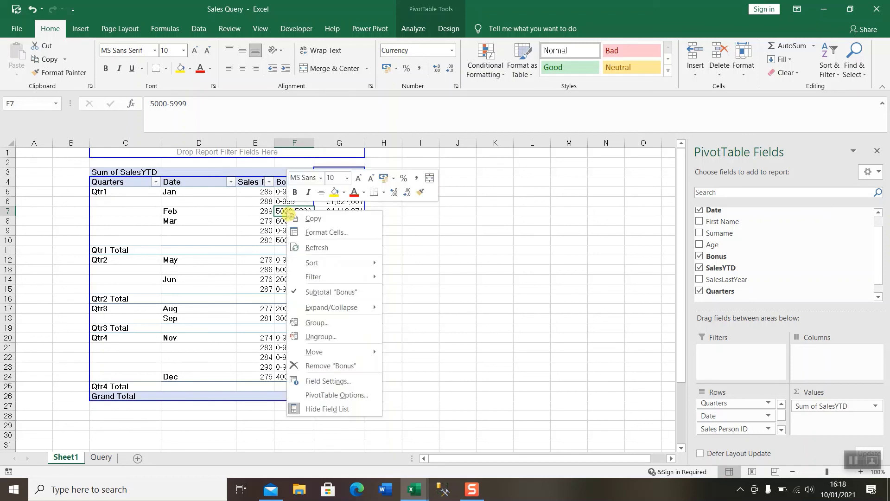
{"action": "left_click", "coordinate": [316, 337]}
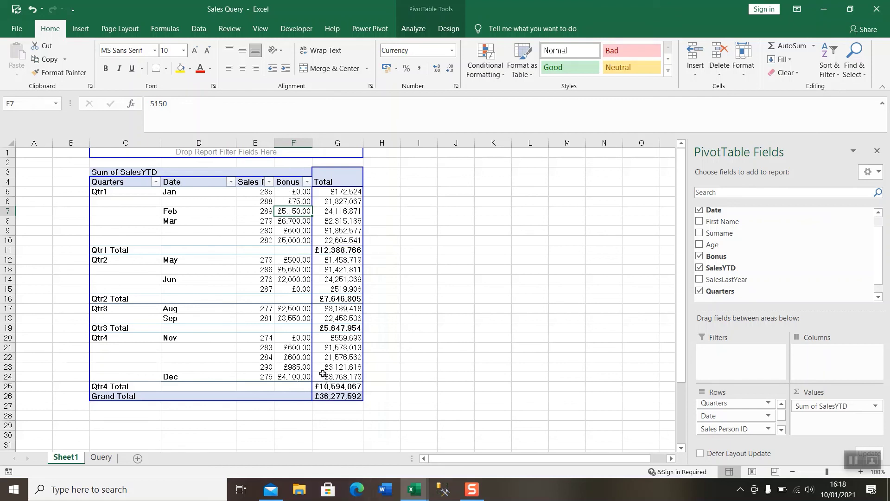
{"action": "mouse_move", "coordinate": [320, 369]}
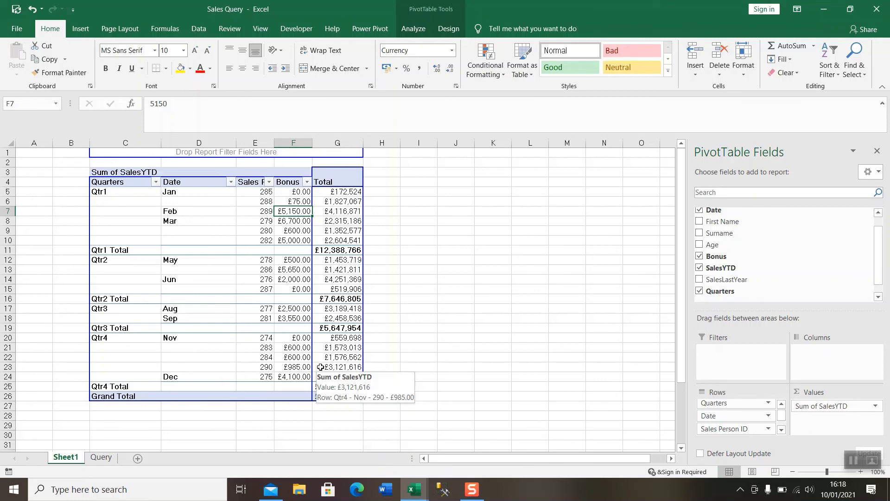